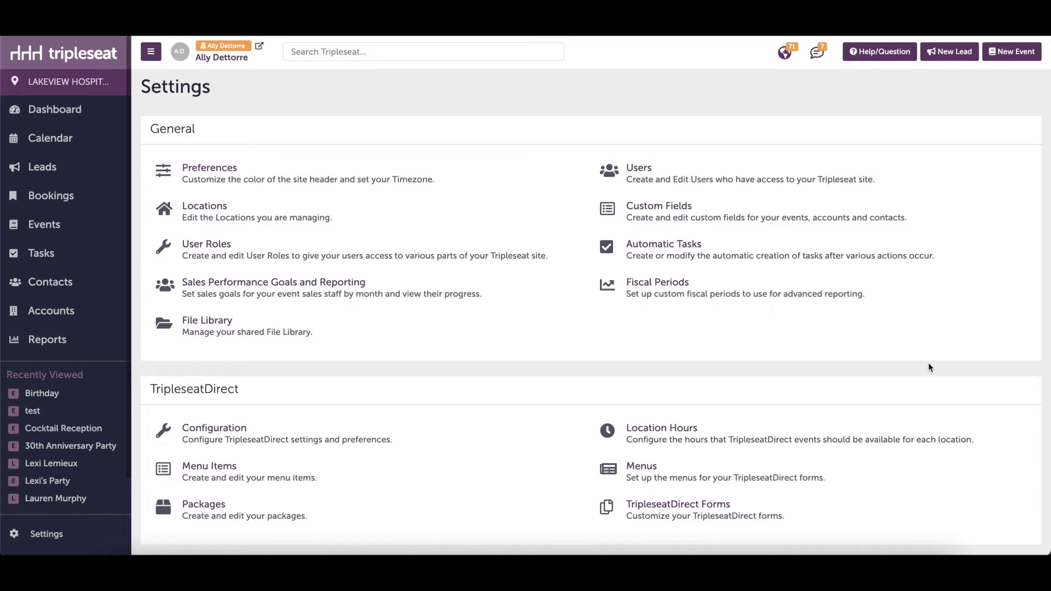
Open the TripleseatDirect configuration and scroll down to the Blackout Dates calendar
{"action": "scroll", "coordinate": [929, 367], "scroll_direction": "down", "scroll_amount": 1}
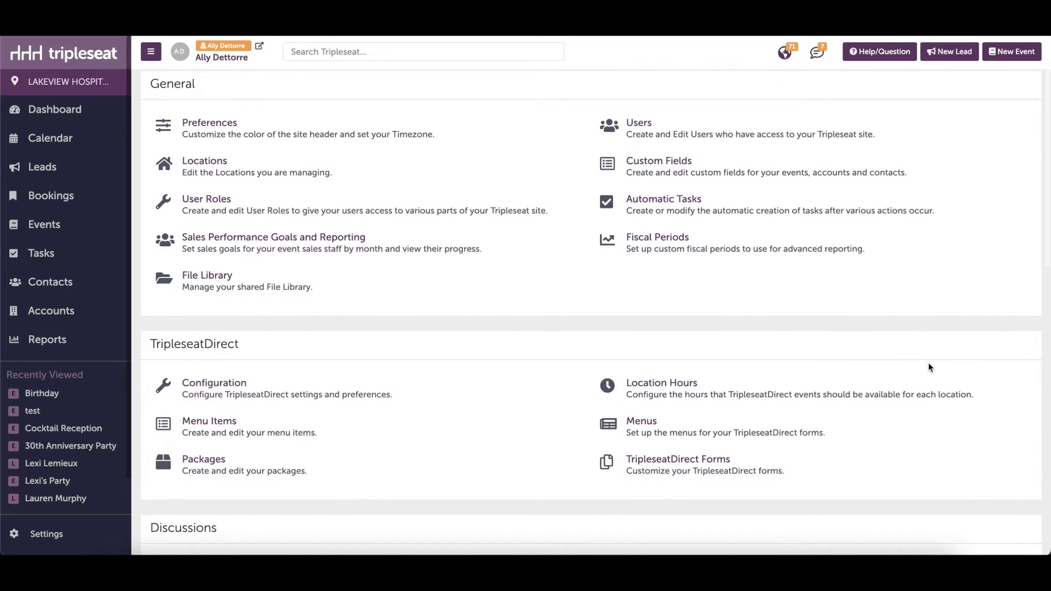
{"action": "scroll", "coordinate": [916, 354], "scroll_direction": "up", "scroll_amount": 1}
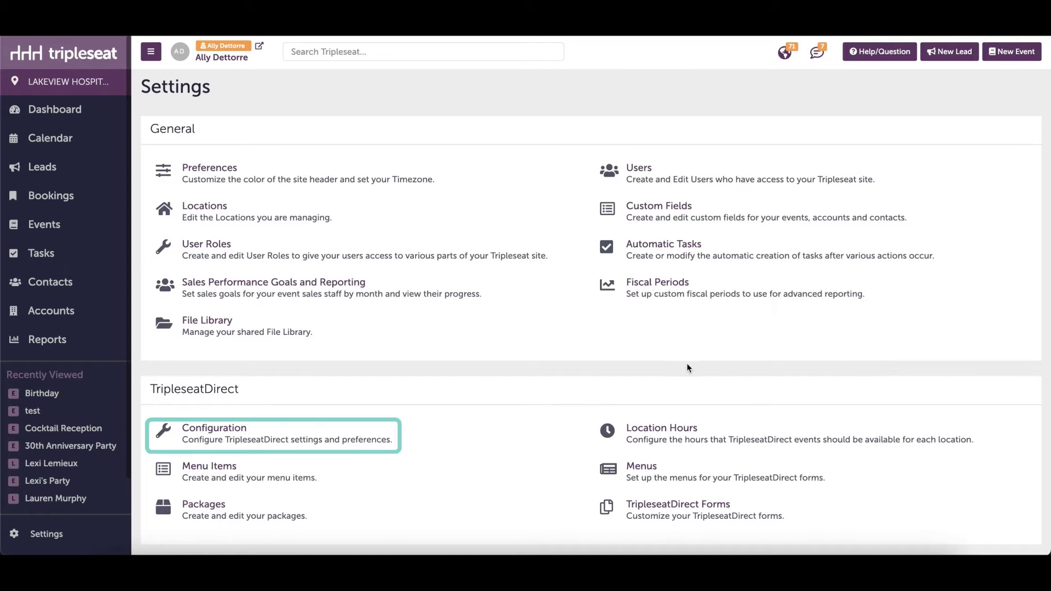
{"action": "left_click", "coordinate": [339, 431]}
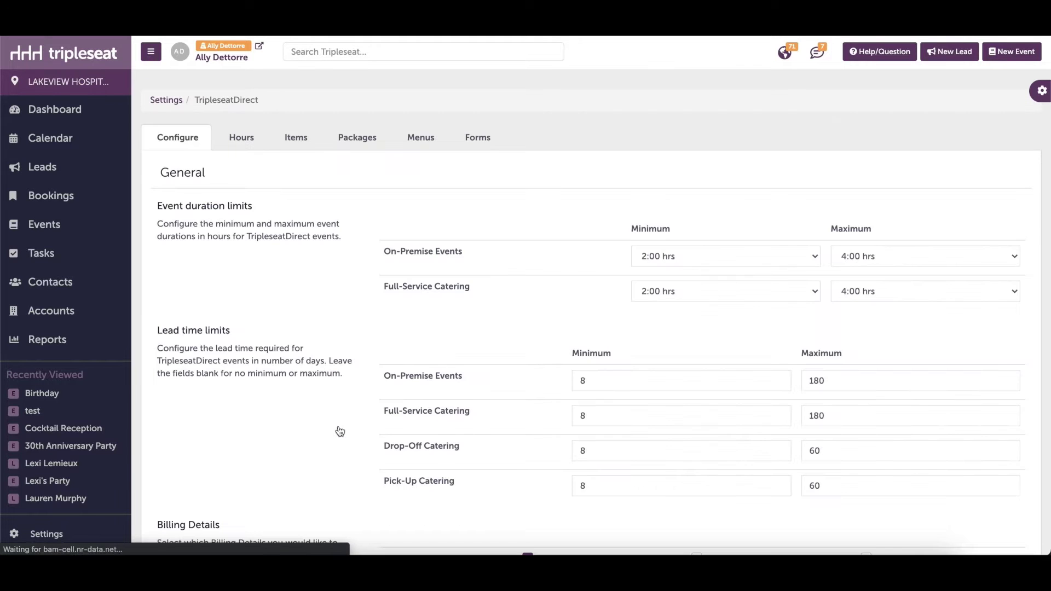
{"action": "scroll", "coordinate": [339, 431], "scroll_direction": "down", "scroll_amount": 8}
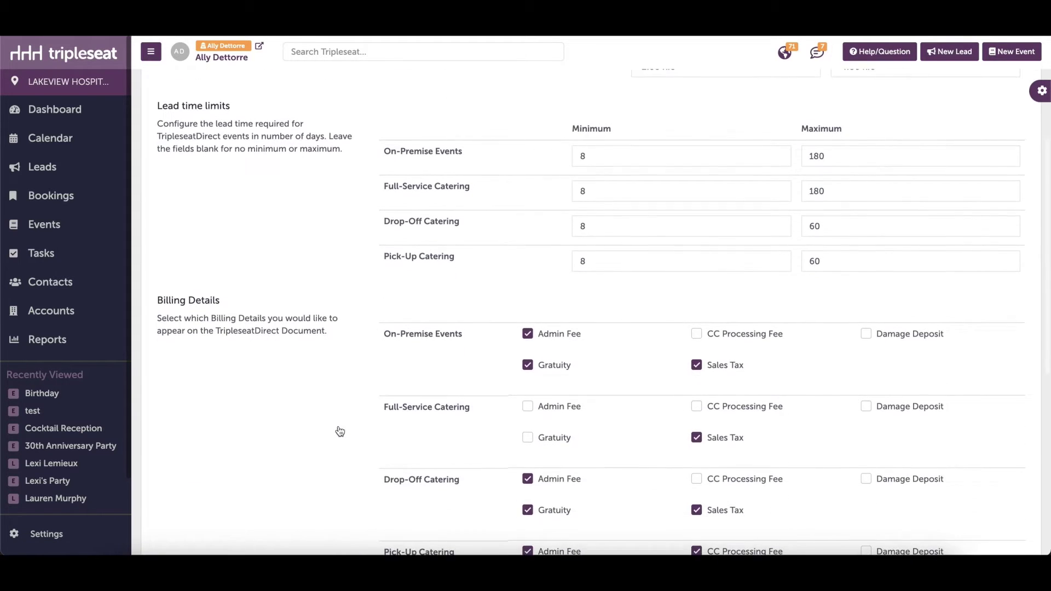
{"action": "scroll", "coordinate": [339, 431], "scroll_direction": "down", "scroll_amount": 3}
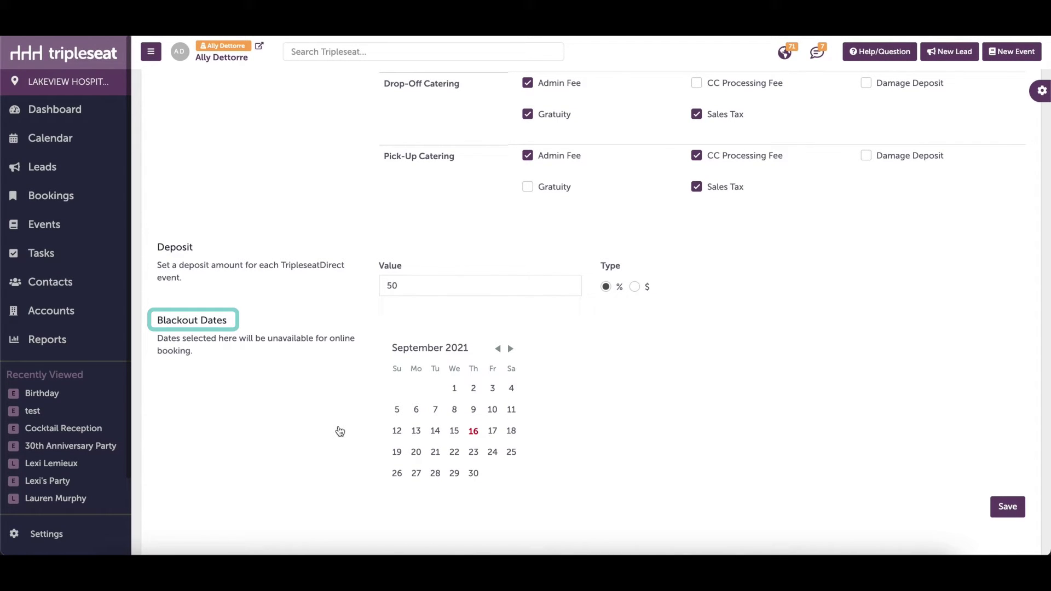
Mark Oct 30–31, Nov 25–26 and Dec 24–25, 2021 as blackout dates and save
{"action": "left_click", "coordinate": [511, 348]}
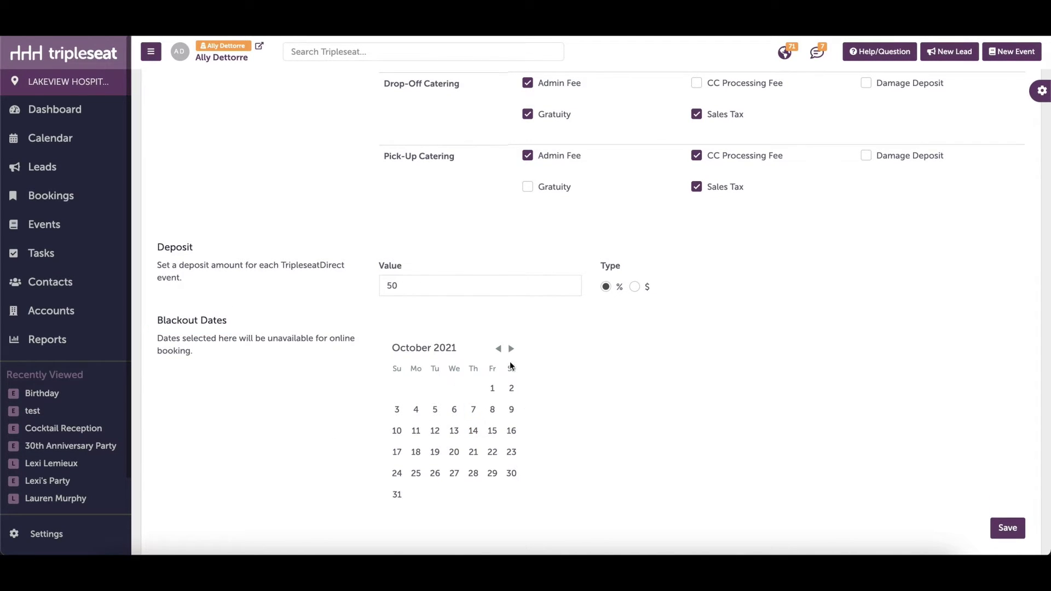
{"action": "left_click", "coordinate": [511, 473]}
{"action": "left_click", "coordinate": [397, 496]}
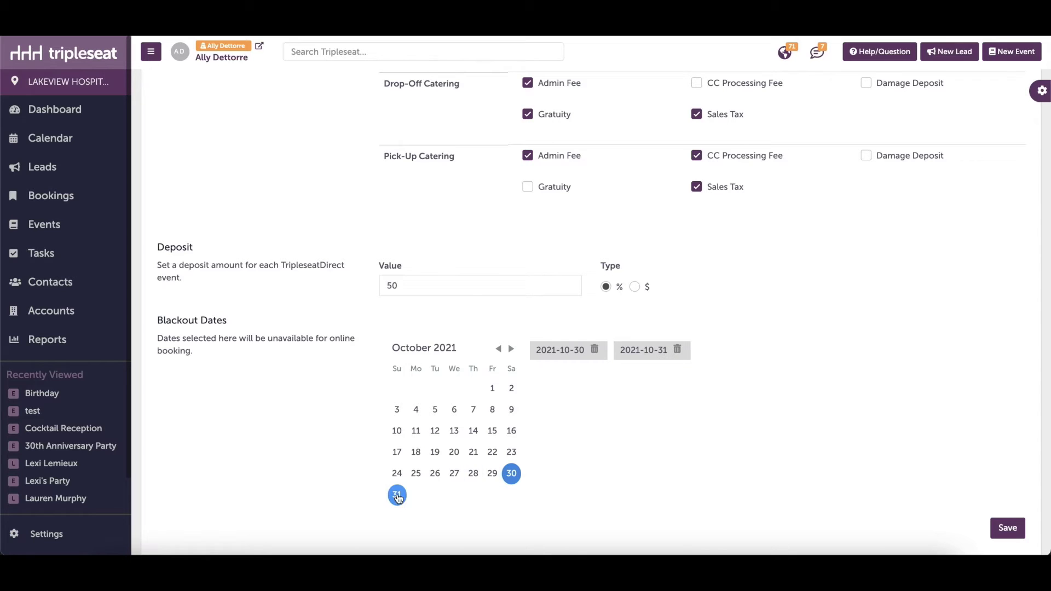
{"action": "left_click", "coordinate": [511, 349]}
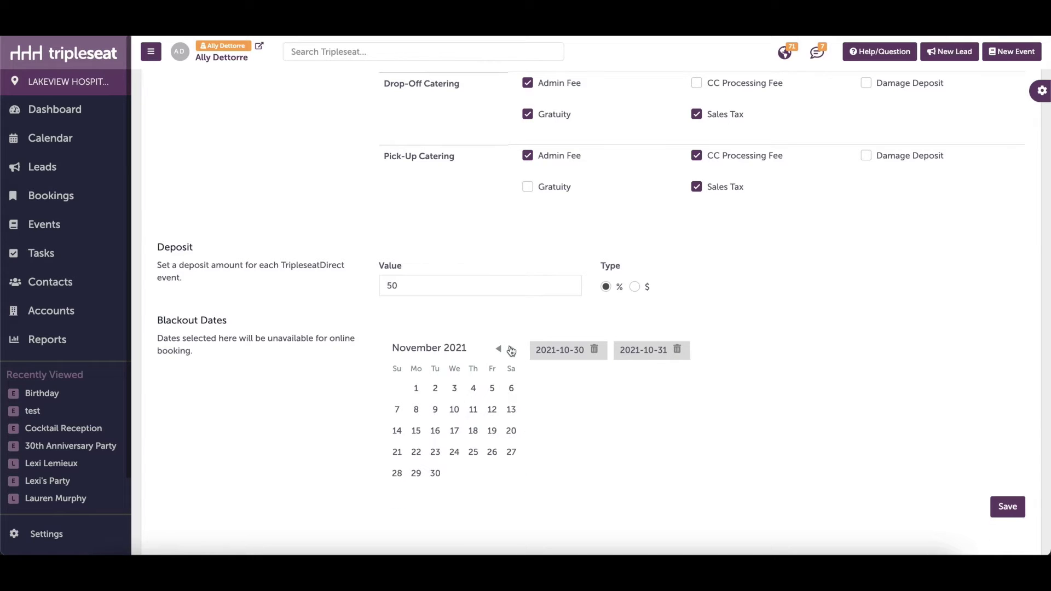
{"action": "left_click", "coordinate": [474, 453]}
{"action": "left_click", "coordinate": [492, 452]}
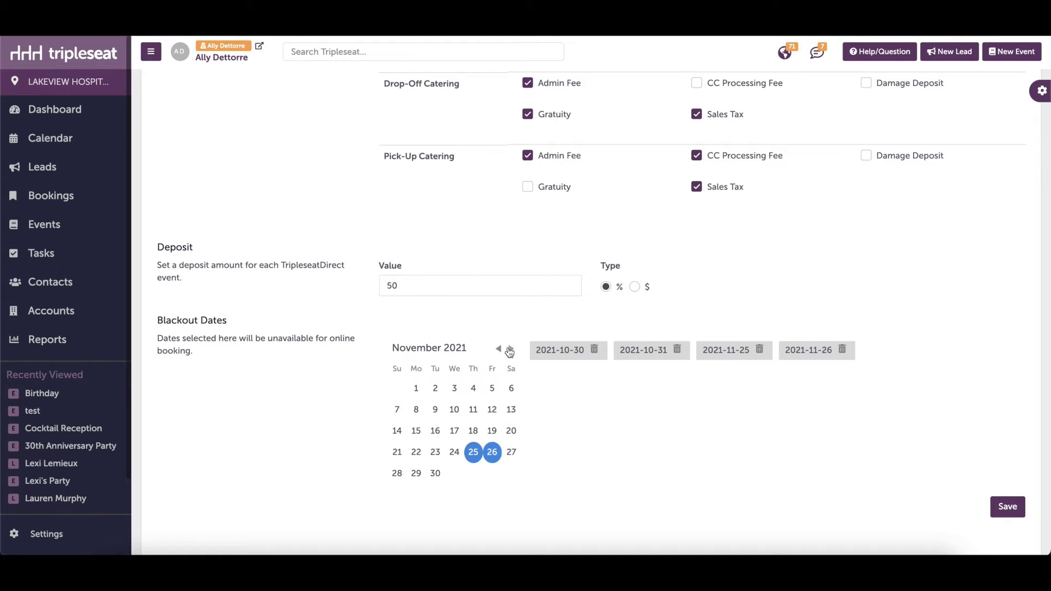
{"action": "left_click", "coordinate": [511, 350]}
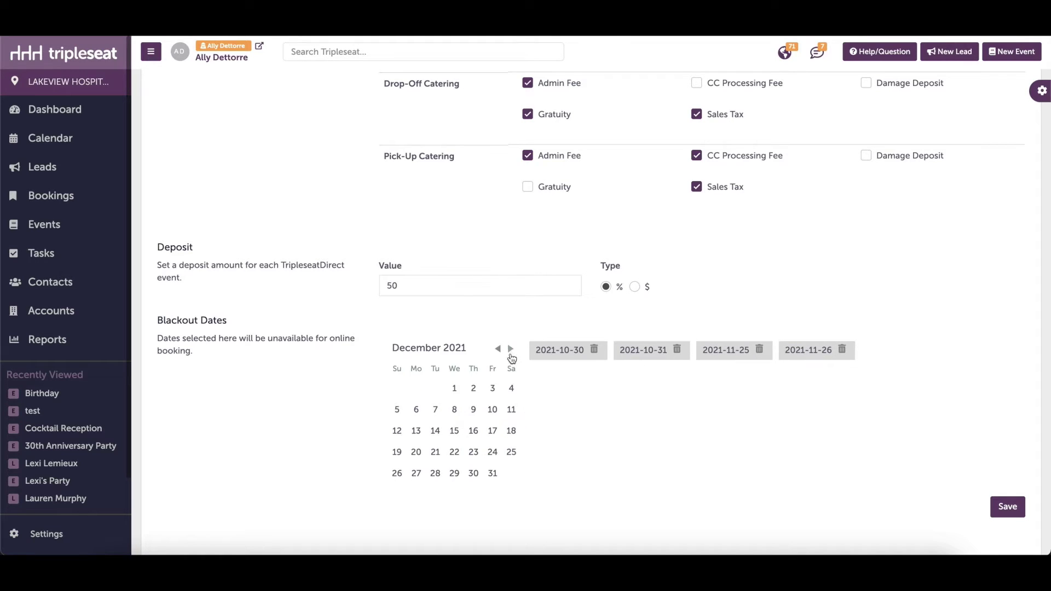
{"action": "left_click", "coordinate": [496, 459]}
{"action": "left_click", "coordinate": [513, 459]}
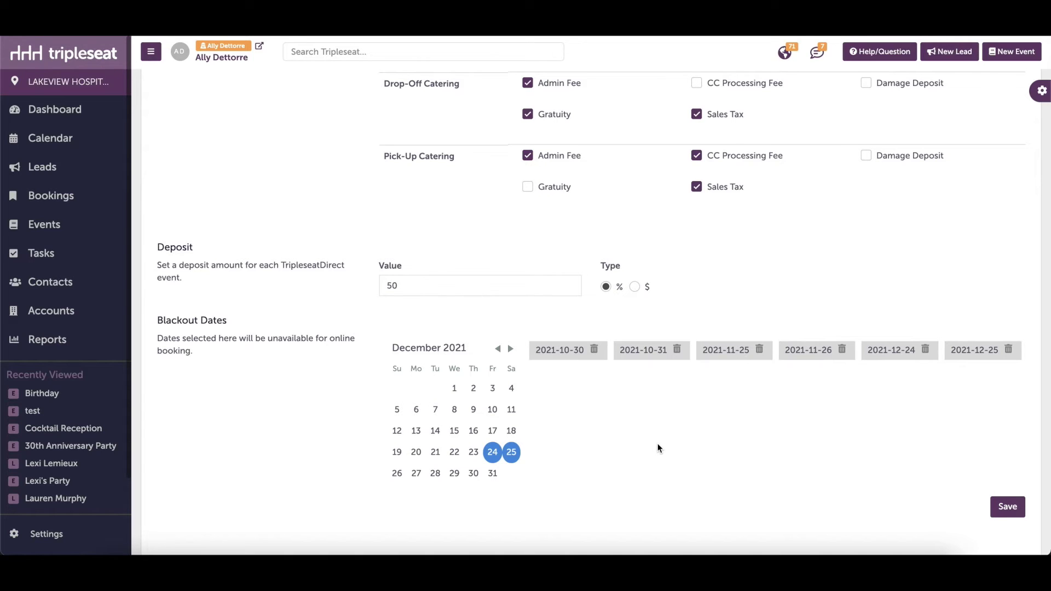
{"action": "left_click", "coordinate": [1012, 508]}
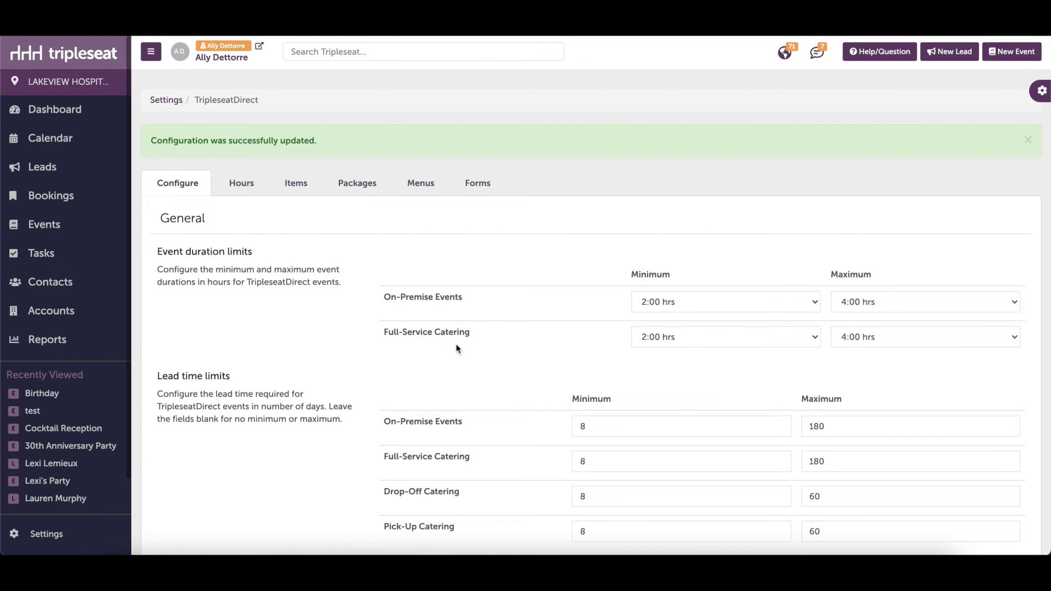
For Lakeview Grill, delete the Saturday 10:00 AM – 11:00 PM hours and save the changes
{"action": "left_click", "coordinate": [241, 183]}
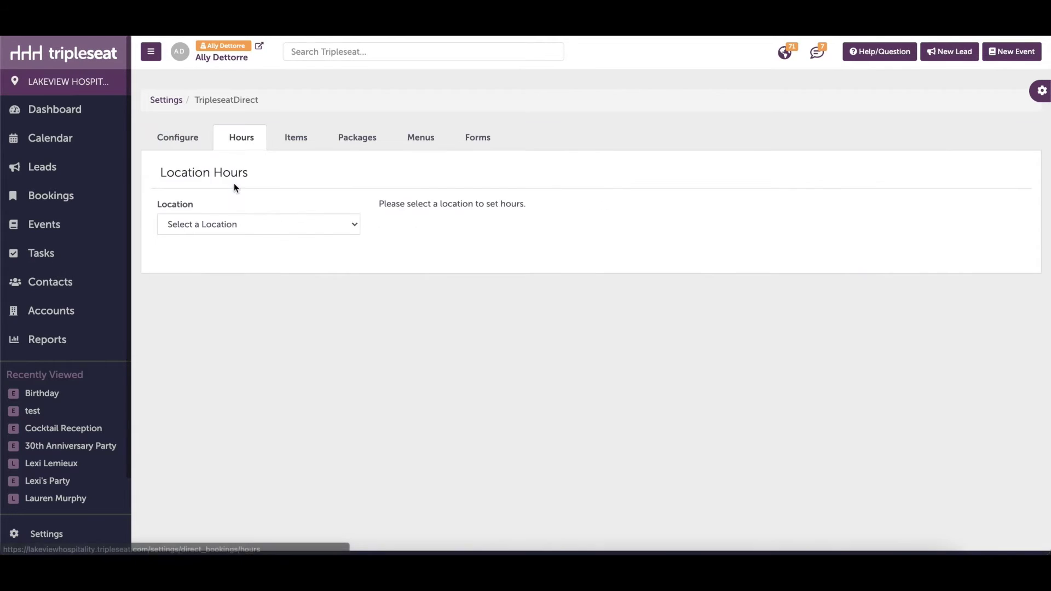
{"action": "left_click", "coordinate": [277, 224]}
{"action": "left_click", "coordinate": [275, 237]}
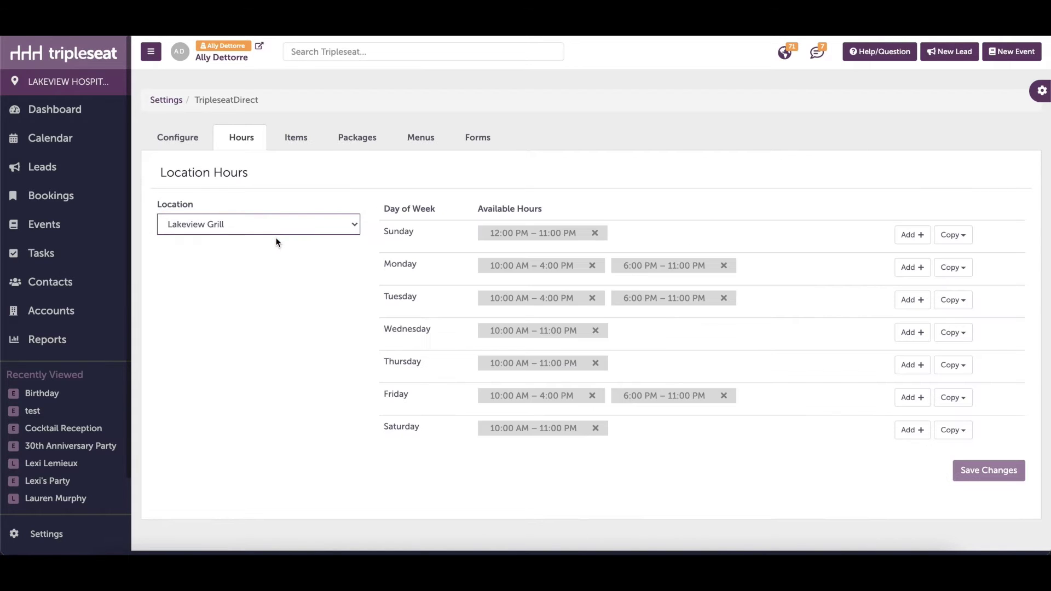
{"action": "left_click", "coordinate": [597, 431]}
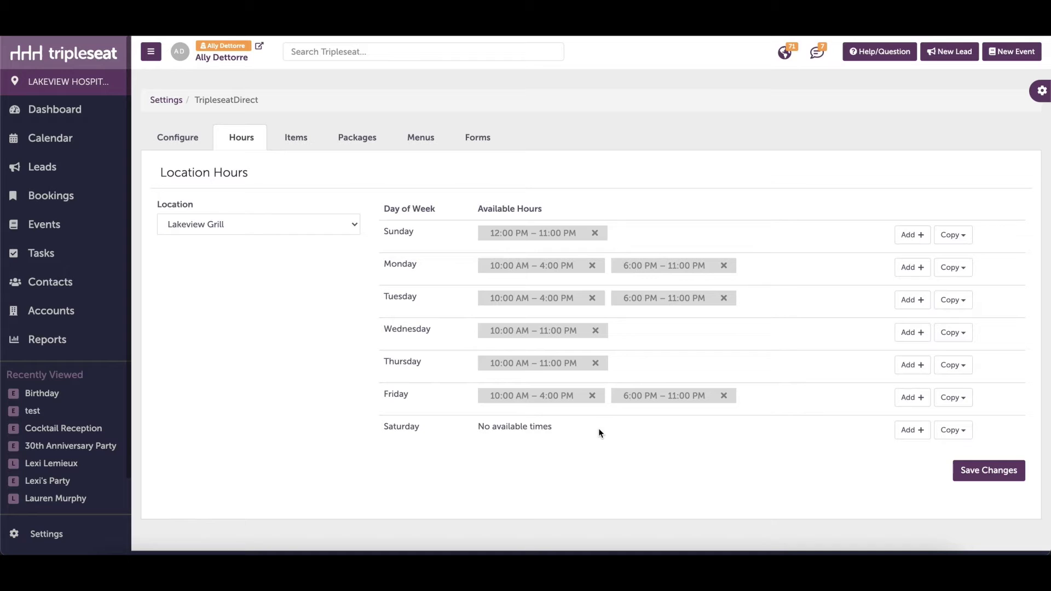
{"action": "left_click", "coordinate": [974, 478]}
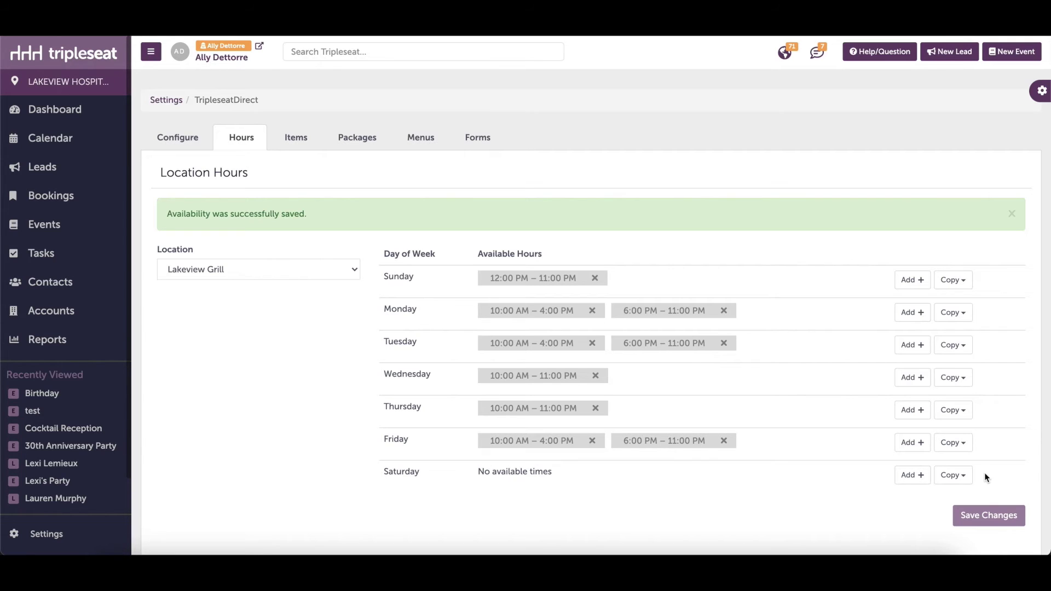
{"action": "scroll", "coordinate": [984, 472], "scroll_direction": "down", "scroll_amount": 1}
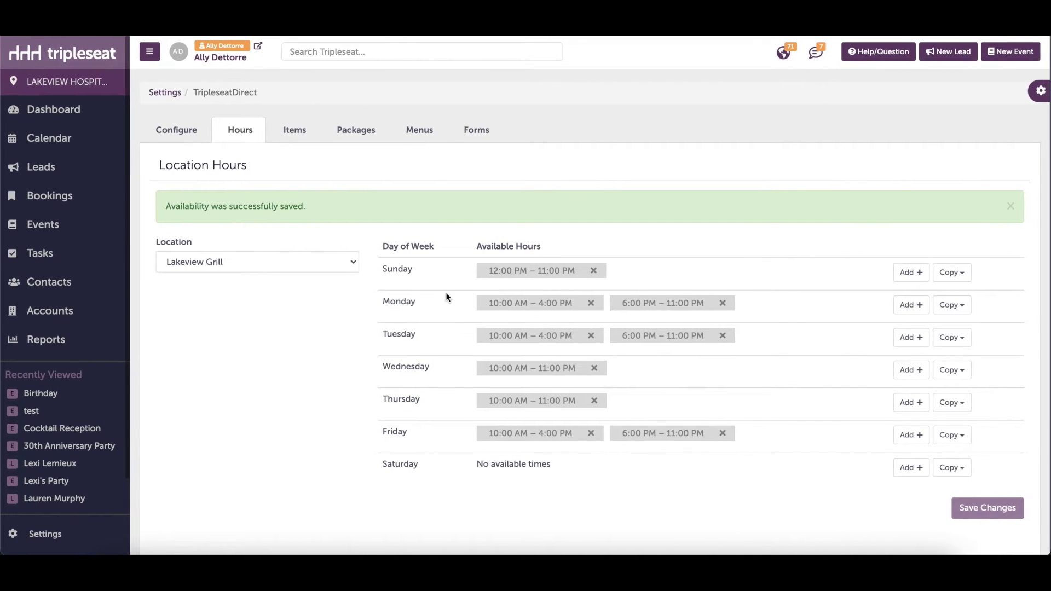
Open the event calendar and pick November from the month dropdown
{"action": "left_click", "coordinate": [92, 141]}
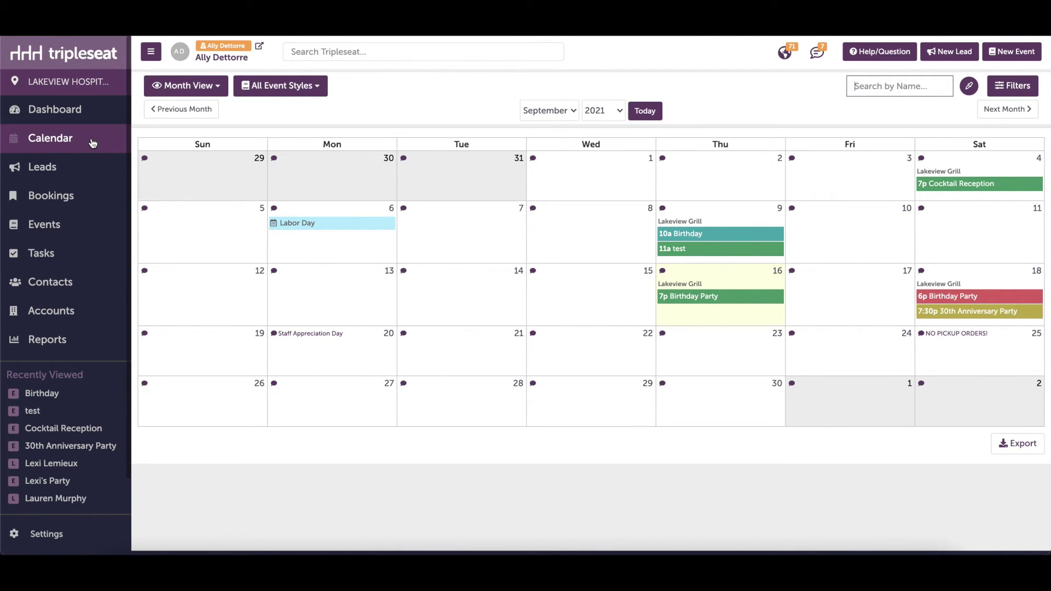
{"action": "mouse_move", "coordinate": [415, 215]}
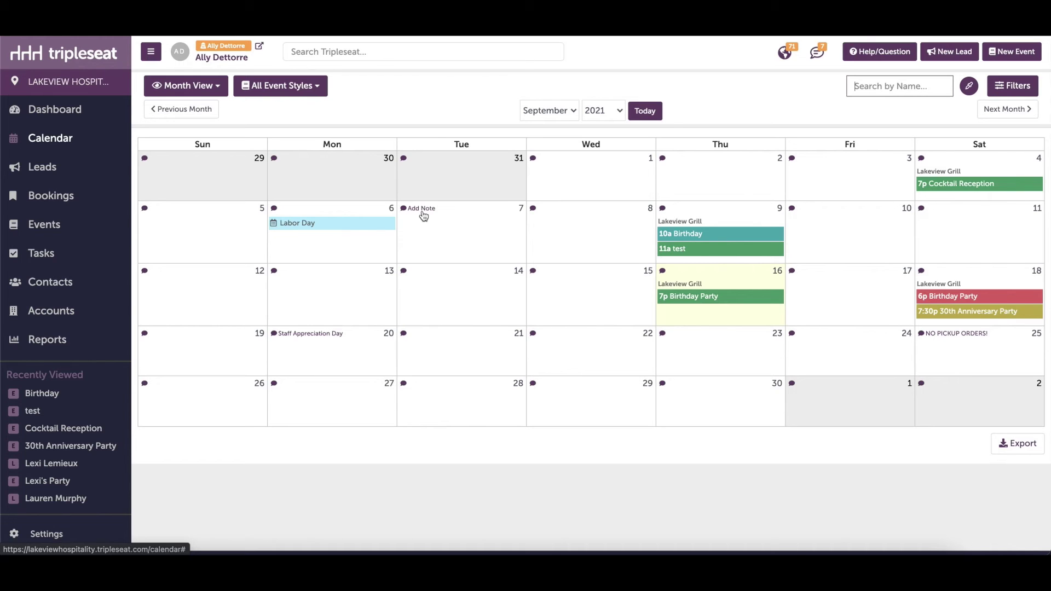
{"action": "left_click", "coordinate": [551, 114]}
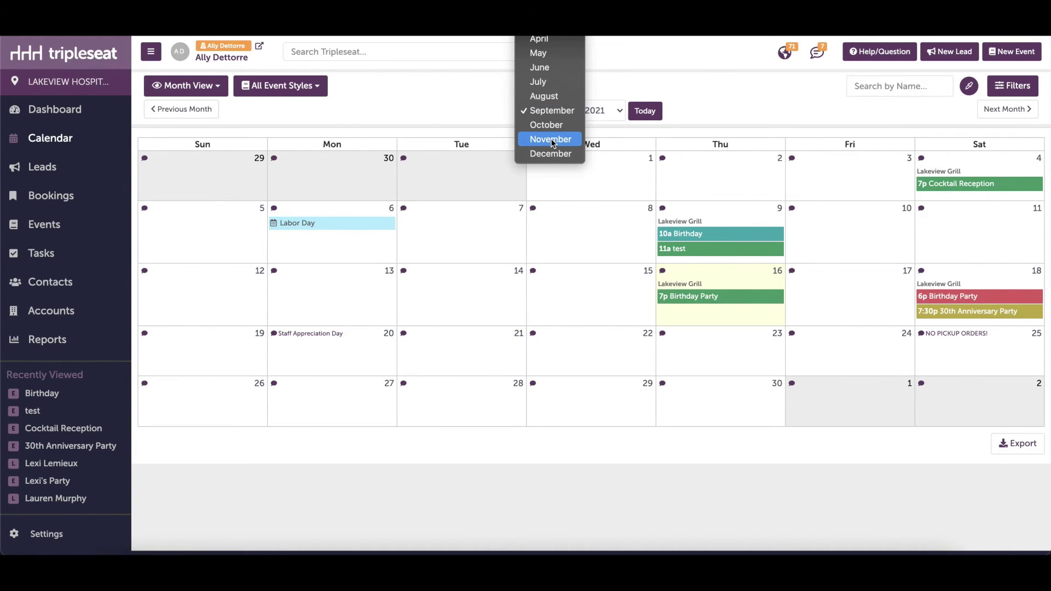
{"action": "left_click", "coordinate": [551, 139]}
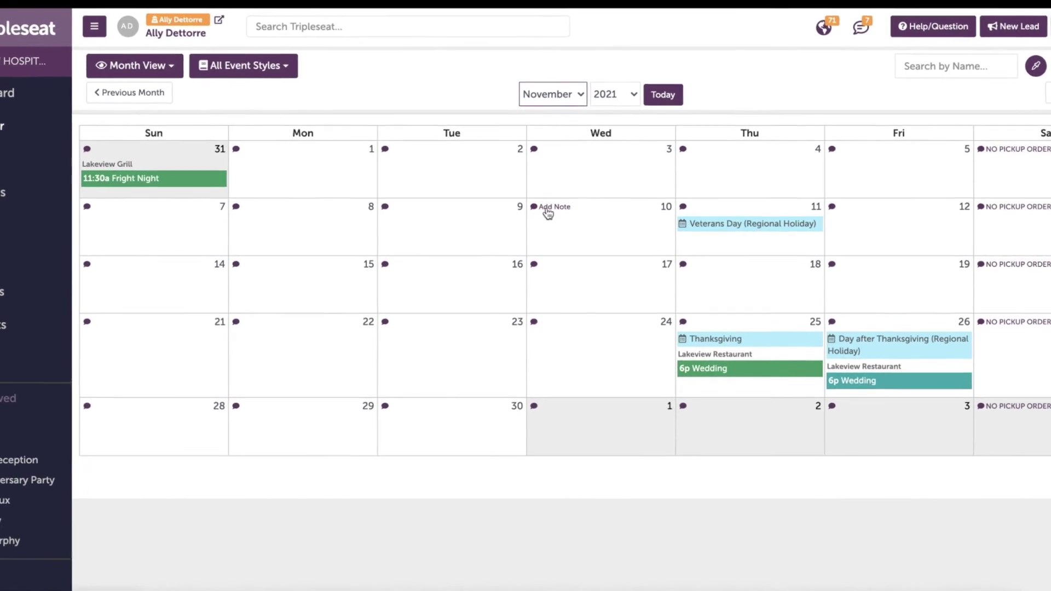
Start a note on Wednesday the 10th titled 'TEAM MEETING!' applied to the Lounge
{"action": "left_click", "coordinate": [552, 207]}
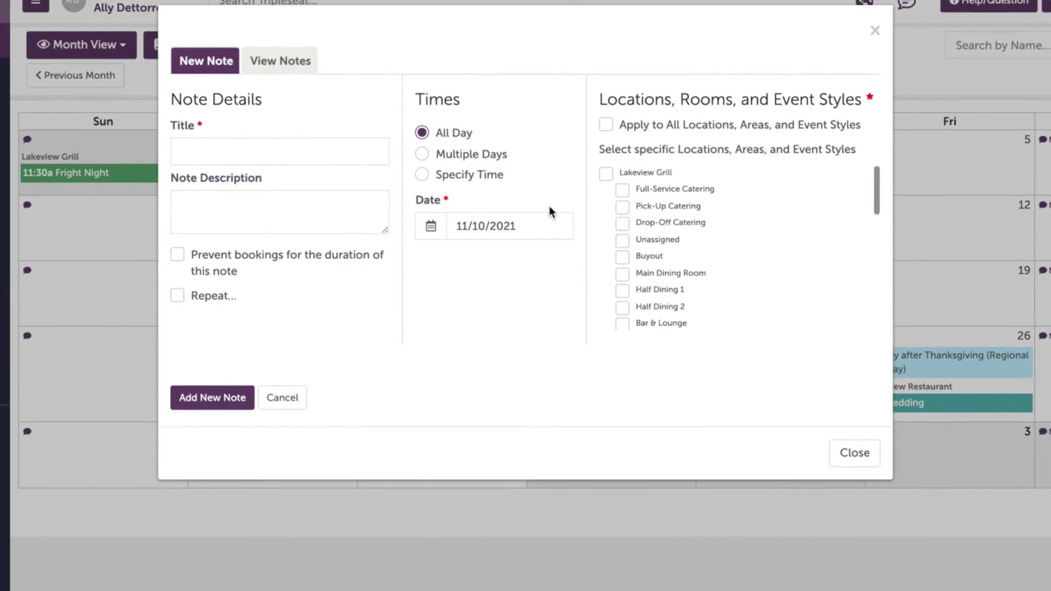
{"action": "left_click", "coordinate": [357, 145]}
{"action": "type", "text": "TE"}
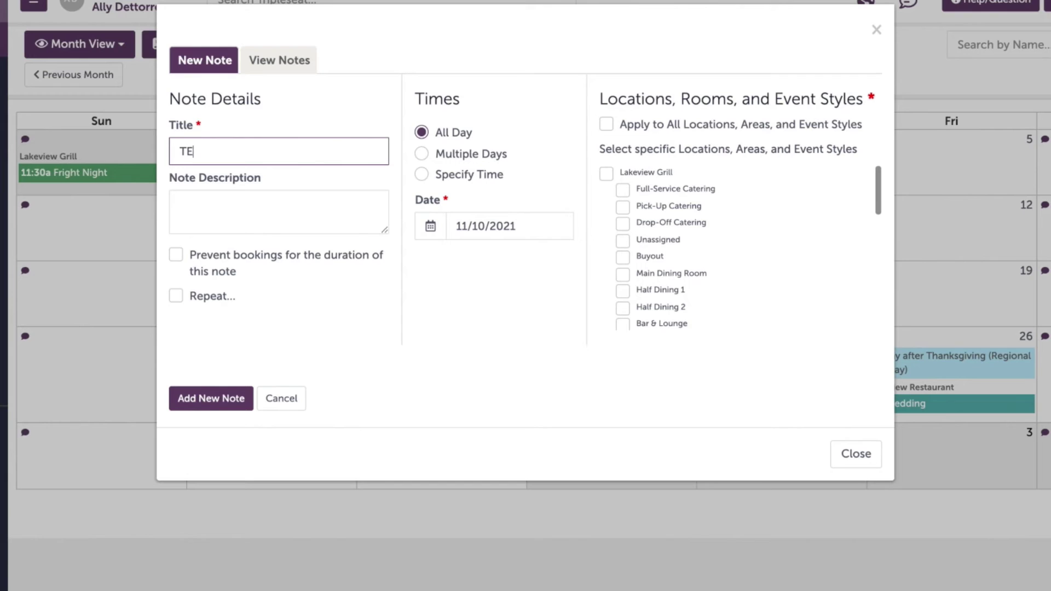
{"action": "type", "text": "AM. MEETING!"}
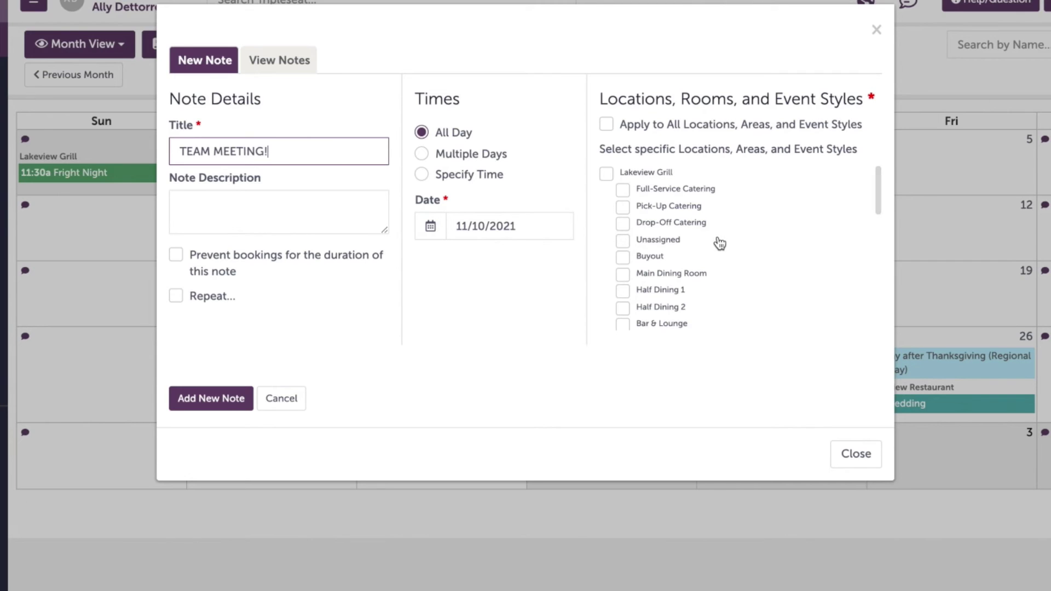
{"action": "scroll", "coordinate": [718, 241], "scroll_direction": "down", "scroll_amount": 2}
{"action": "left_click", "coordinate": [627, 283]}
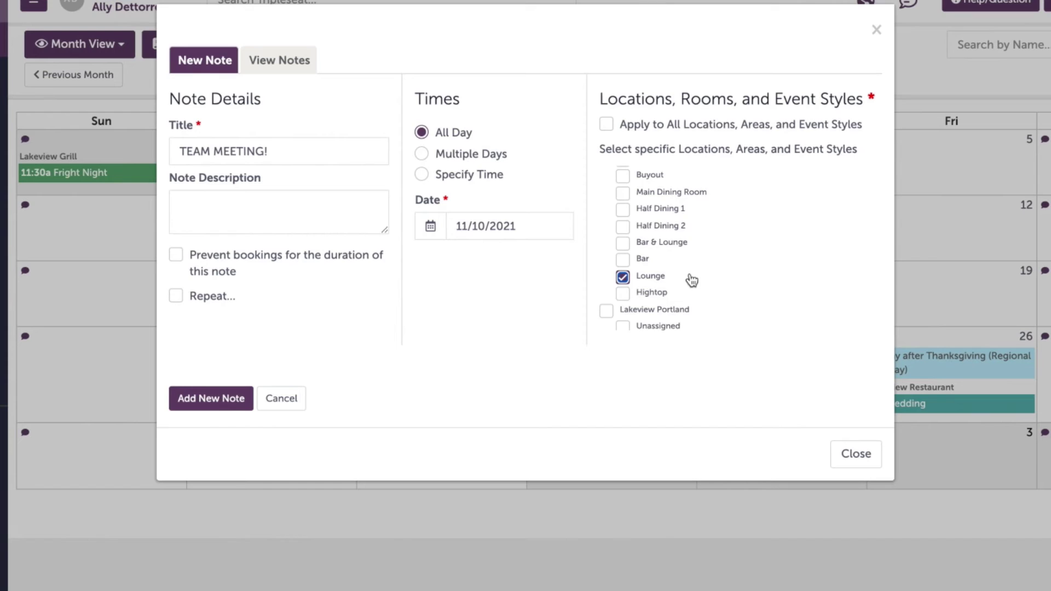
{"action": "scroll", "coordinate": [693, 279], "scroll_direction": "down", "scroll_amount": 1}
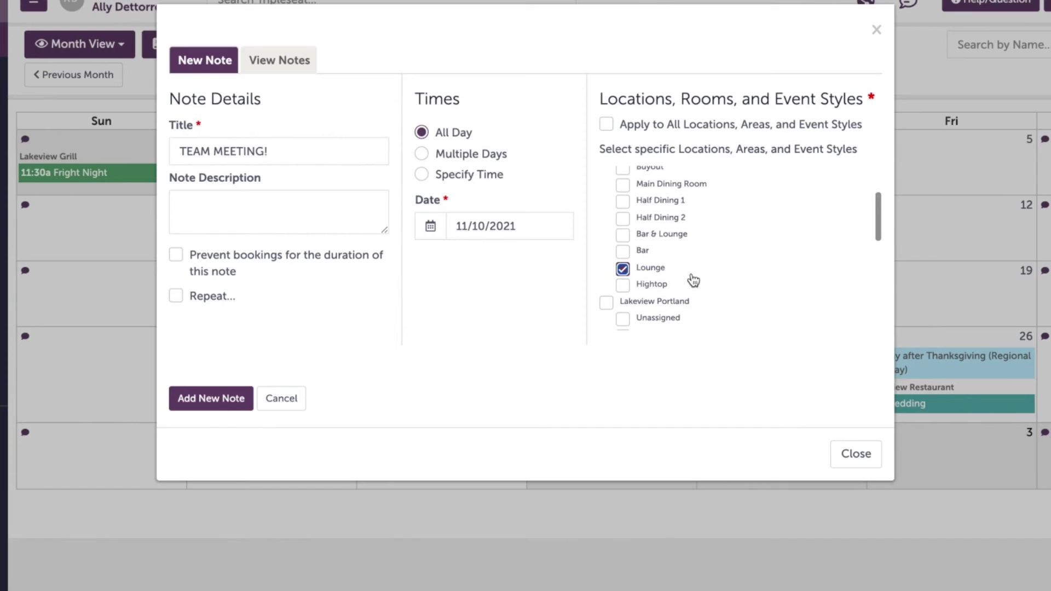
Give the note specific times, 12:00pm to an end time of 7:00pm
{"action": "left_click", "coordinate": [419, 134]}
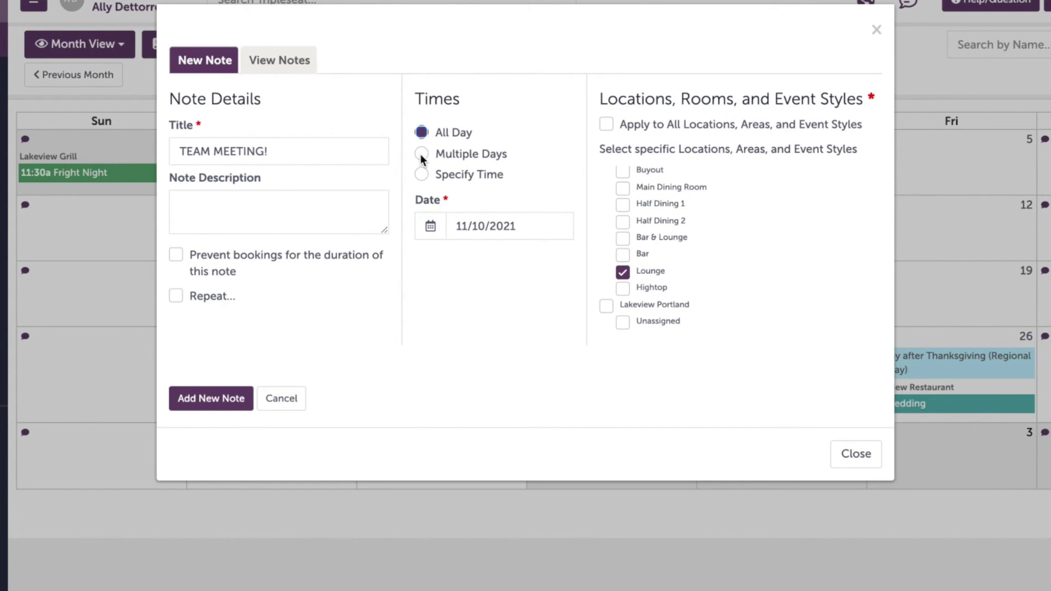
{"action": "left_click", "coordinate": [422, 154]}
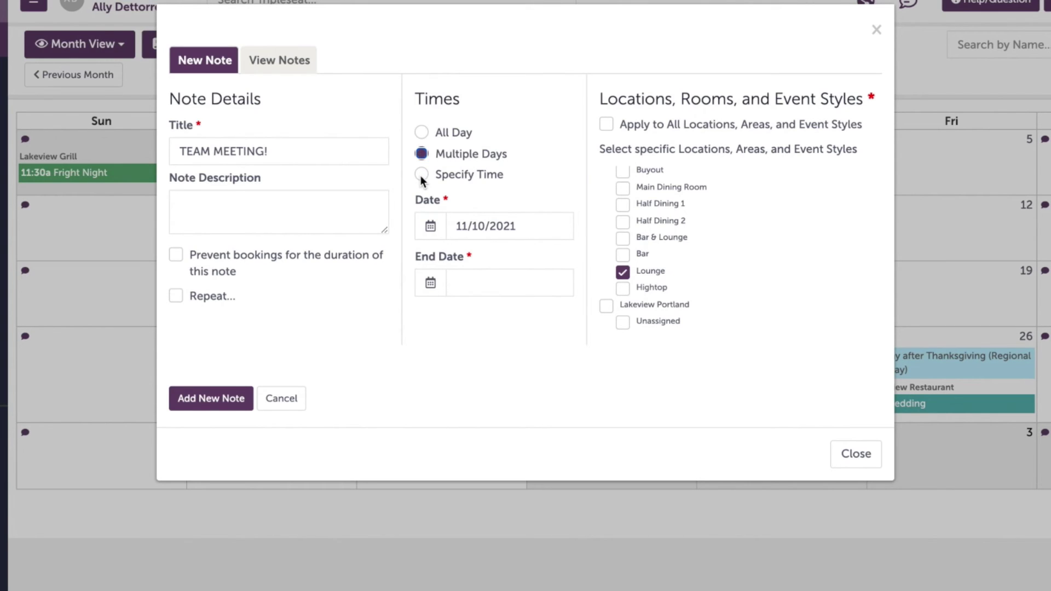
{"action": "left_click", "coordinate": [421, 175]}
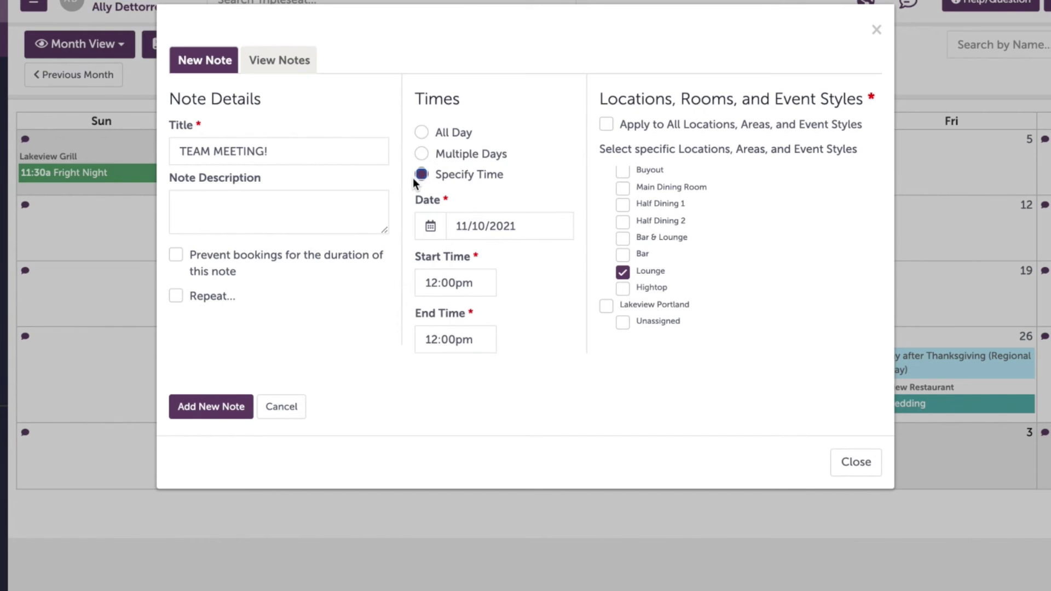
{"action": "left_click", "coordinate": [435, 335]}
{"action": "scroll", "coordinate": [493, 406], "scroll_direction": "down", "scroll_amount": 5}
{"action": "scroll", "coordinate": [491, 408], "scroll_direction": "up", "scroll_amount": 2}
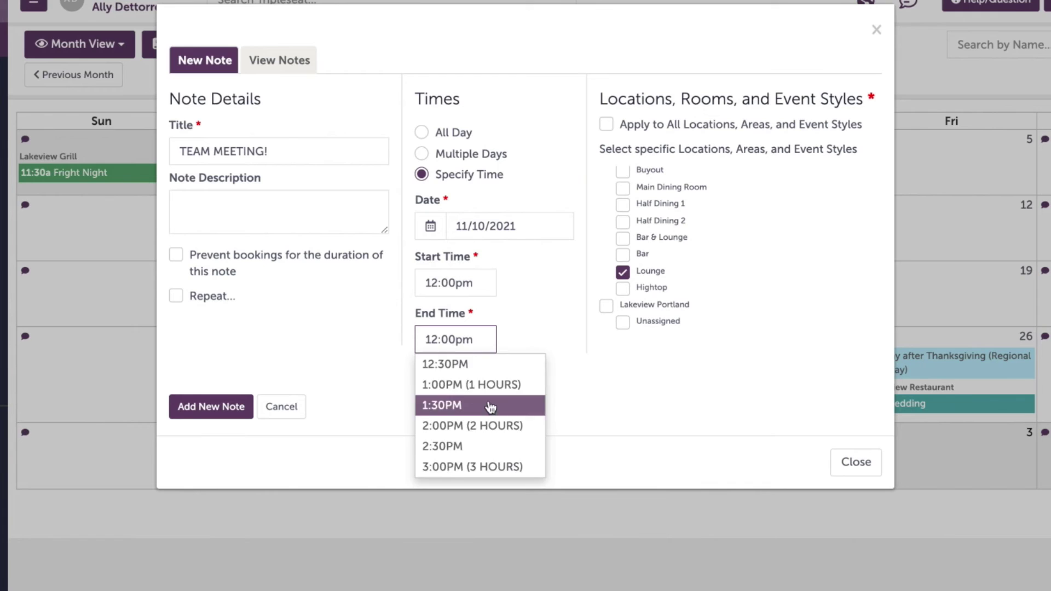
{"action": "scroll", "coordinate": [489, 406], "scroll_direction": "down", "scroll_amount": 3}
{"action": "left_click", "coordinate": [477, 440]}
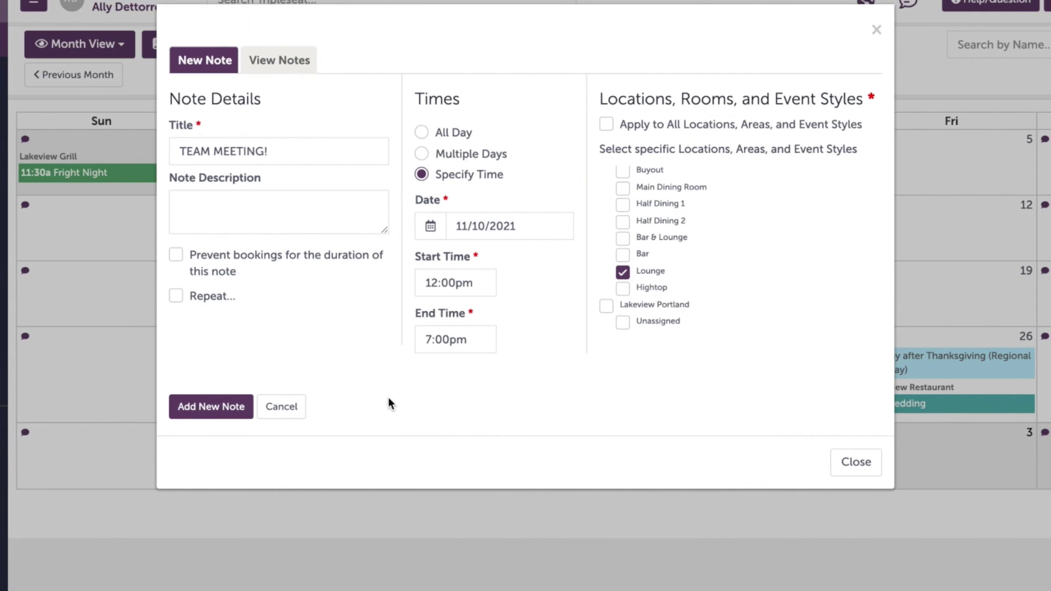
Set the note to prevent bookings during its time
{"action": "left_click", "coordinate": [176, 255]}
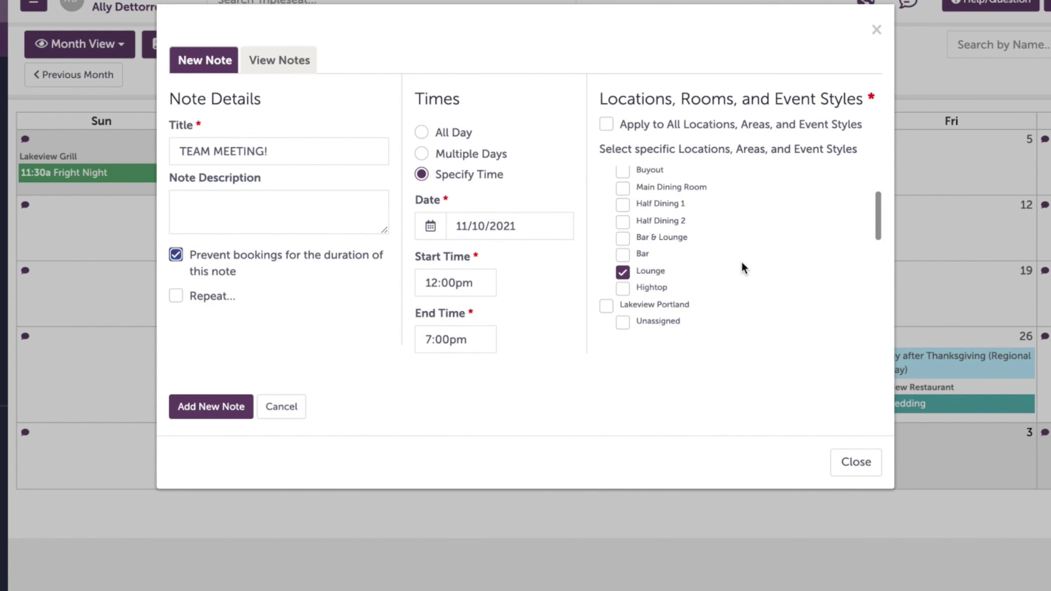
{"action": "scroll", "coordinate": [688, 223], "scroll_direction": "up", "scroll_amount": 1}
{"action": "scroll", "coordinate": [689, 222], "scroll_direction": "up", "scroll_amount": 1}
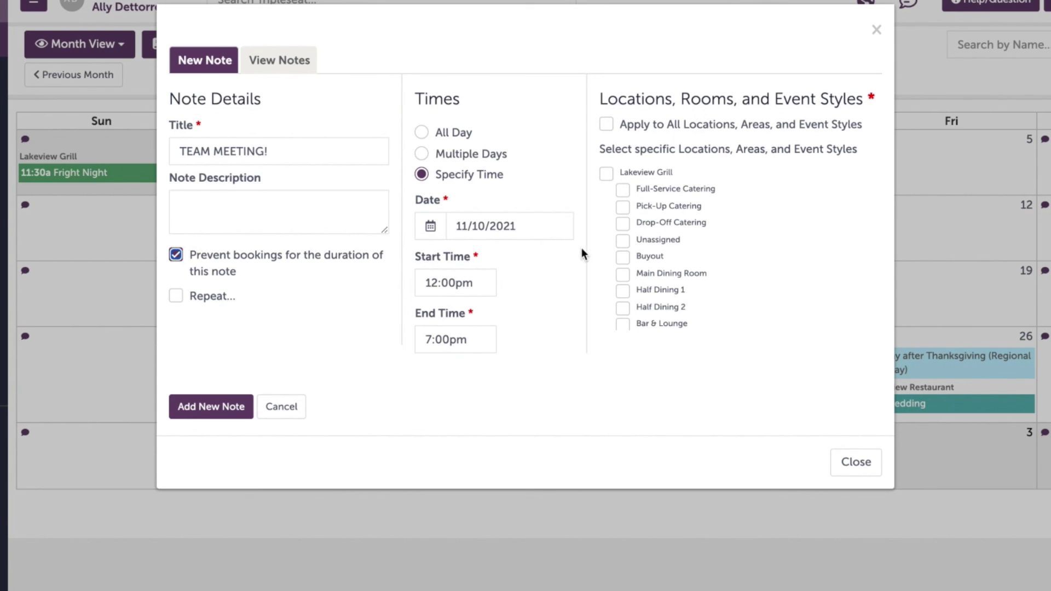
Leave the note non-repeating, add it, and close the notes window
{"action": "left_click", "coordinate": [176, 296]}
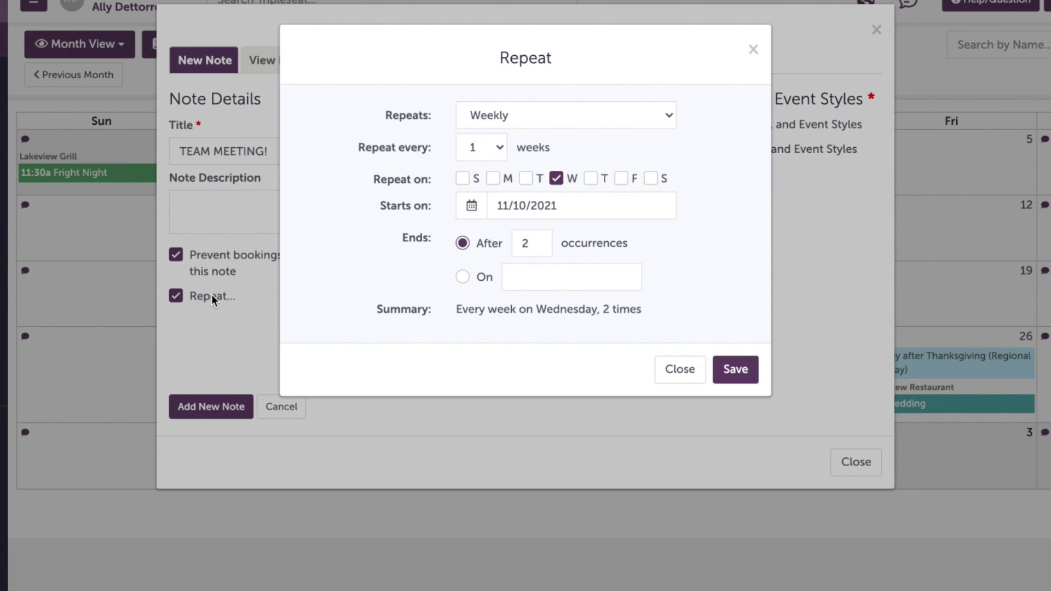
{"action": "left_click", "coordinate": [656, 368]}
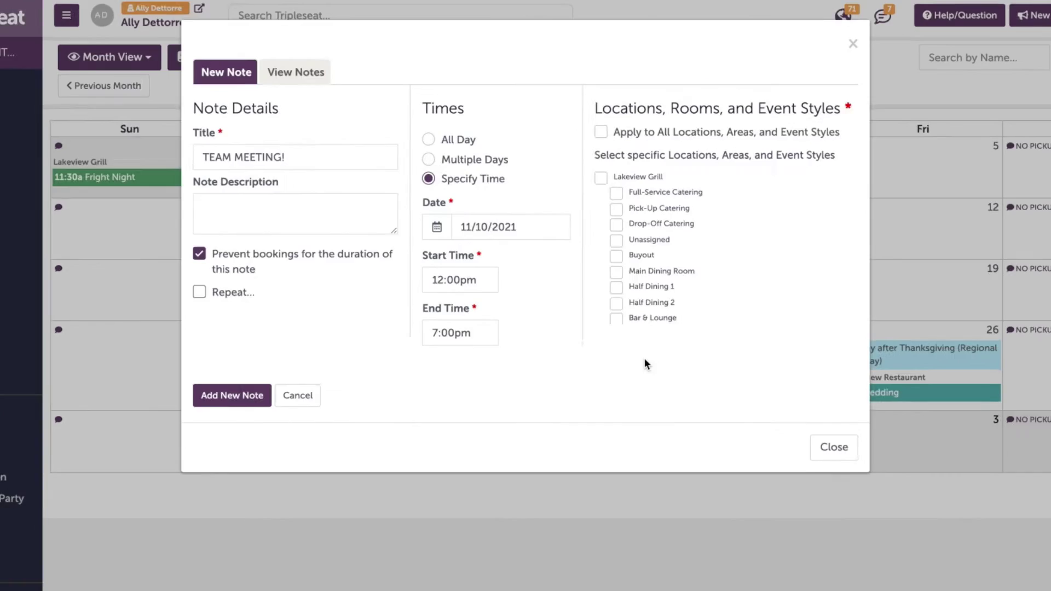
{"action": "left_click", "coordinate": [211, 406]}
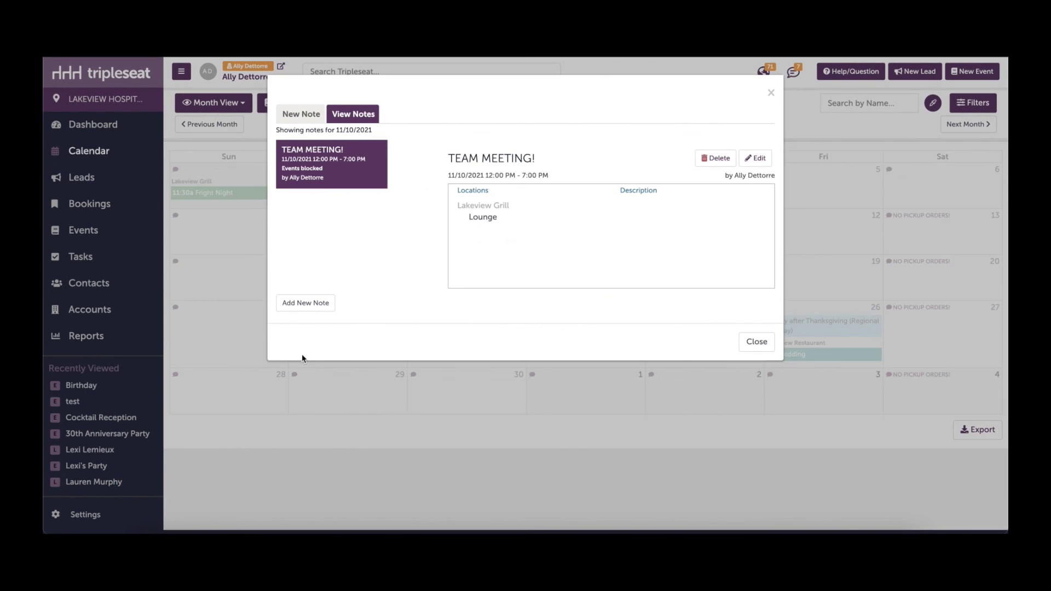
{"action": "left_click", "coordinate": [757, 342]}
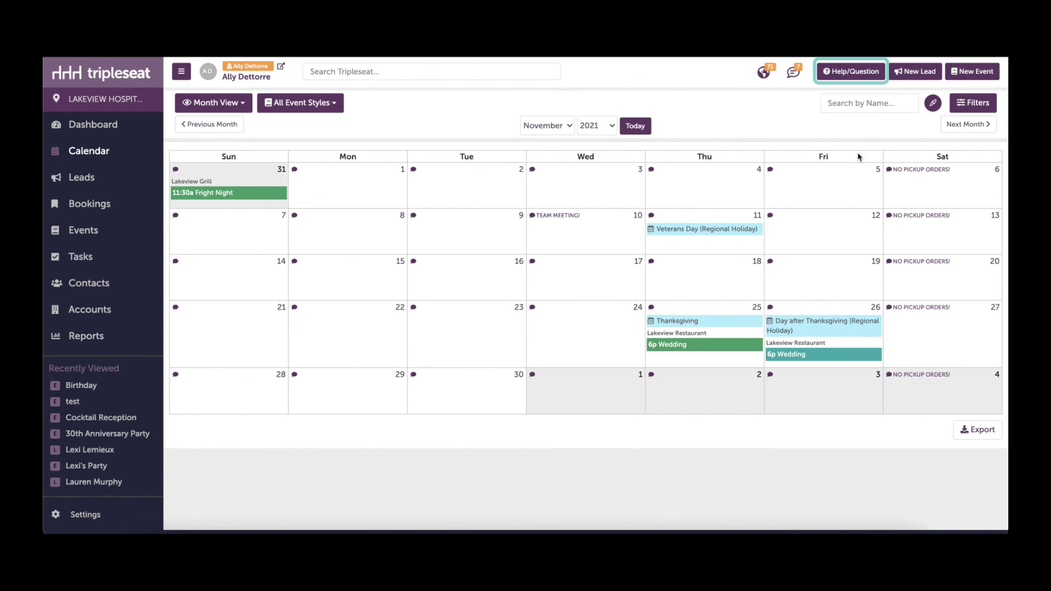